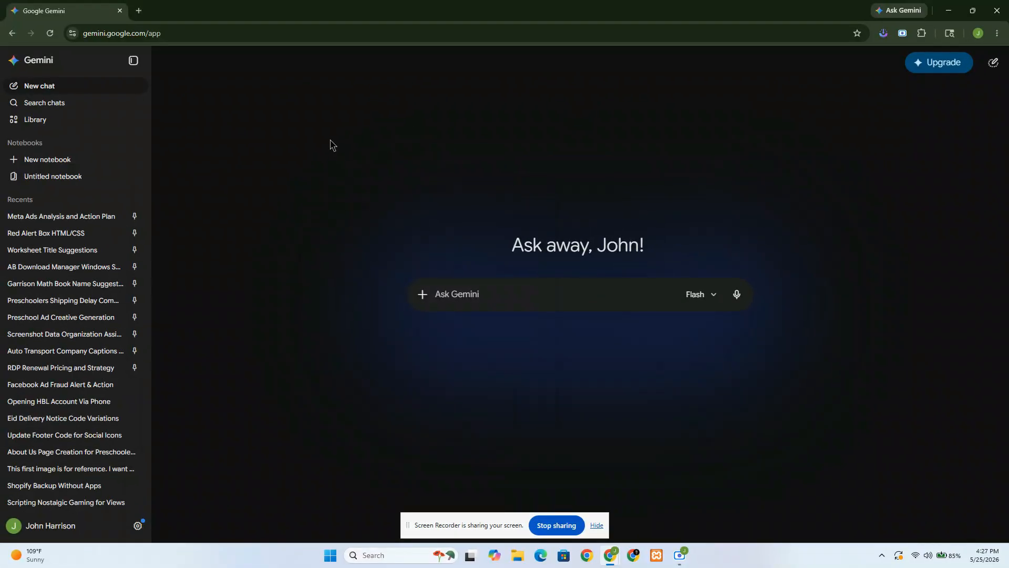
- Ask Gemini for short, professional email templates with subject "Summer Pack and Busy Boxes", covering weak points, reading and writing, and screen-free engagement
left_click(464, 289)
type("Create me a short but professional email te")
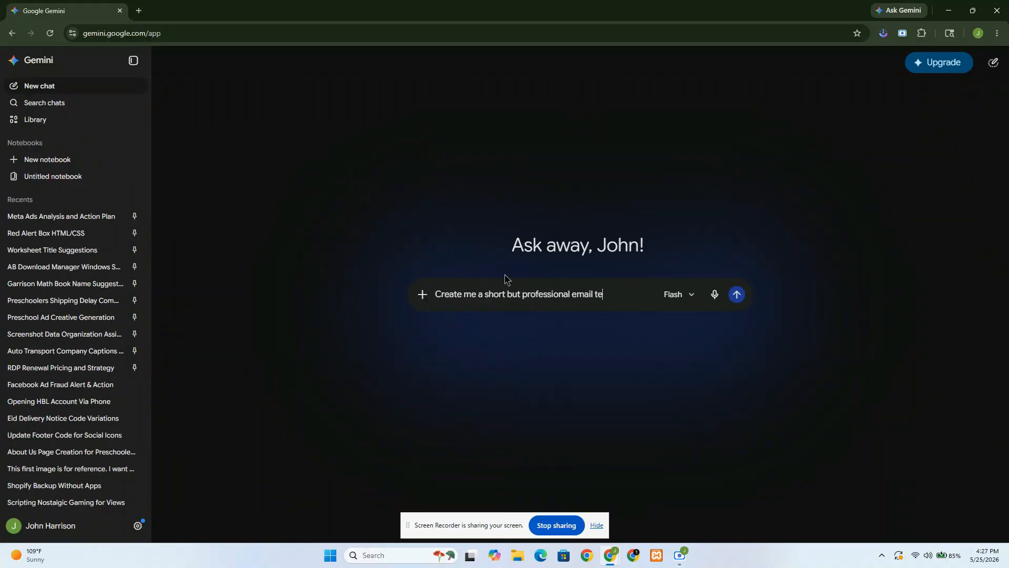
type("mplates with subject line \"Summer Pack and Busy Boxes\" the email b")
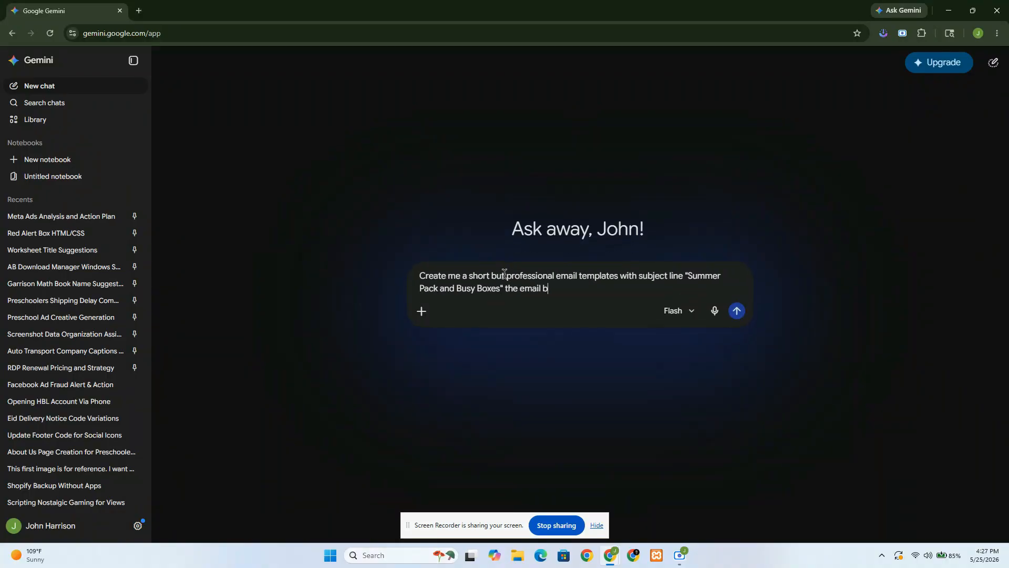
type("ody should includes that summer pack helps children recover from their weak points + this pack g")
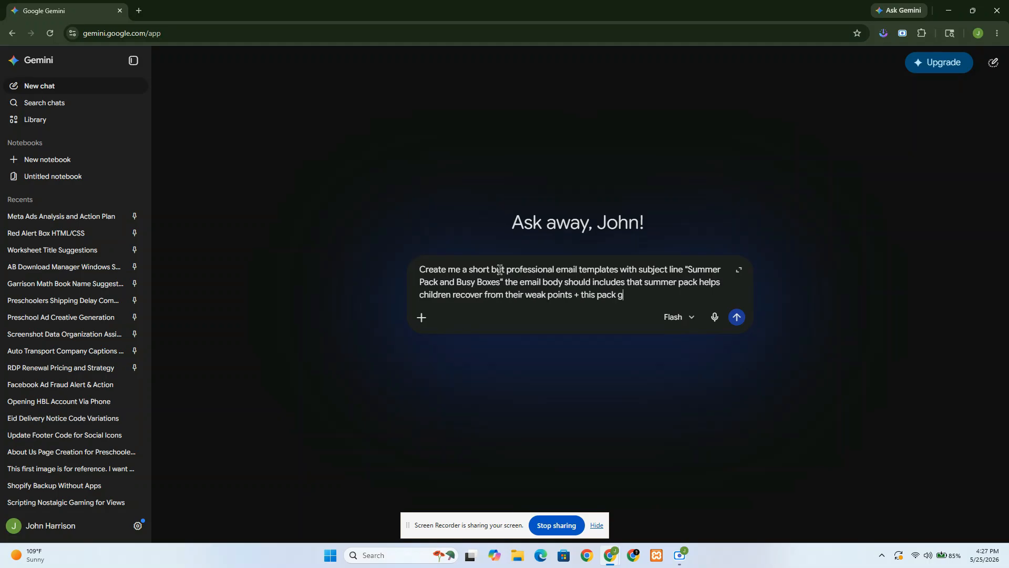
key("BackSpace")
type("helps in reading and writing + busy box")
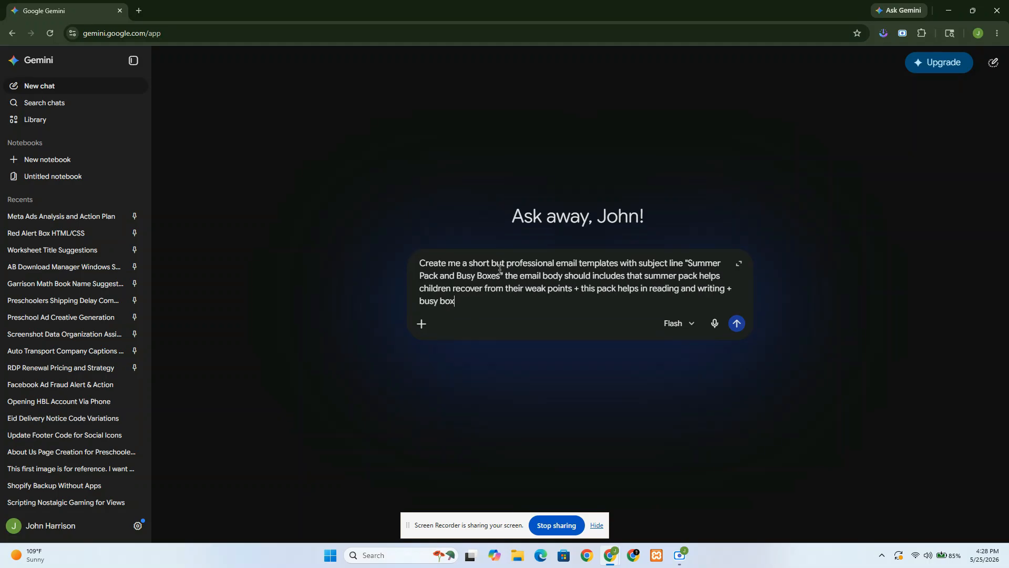
type("es helps engage children in their free time and a screen-free activity")
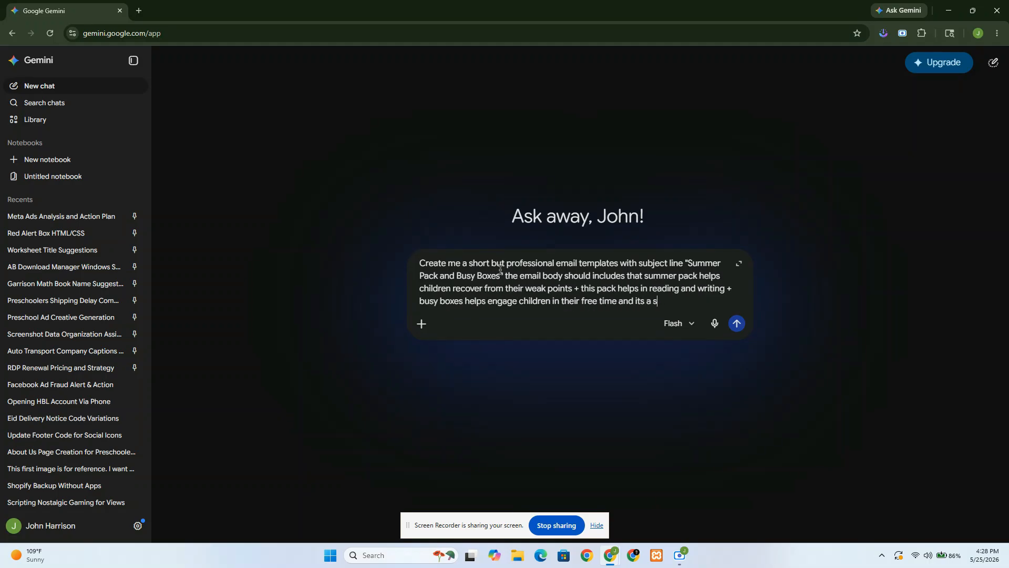
key("Return")
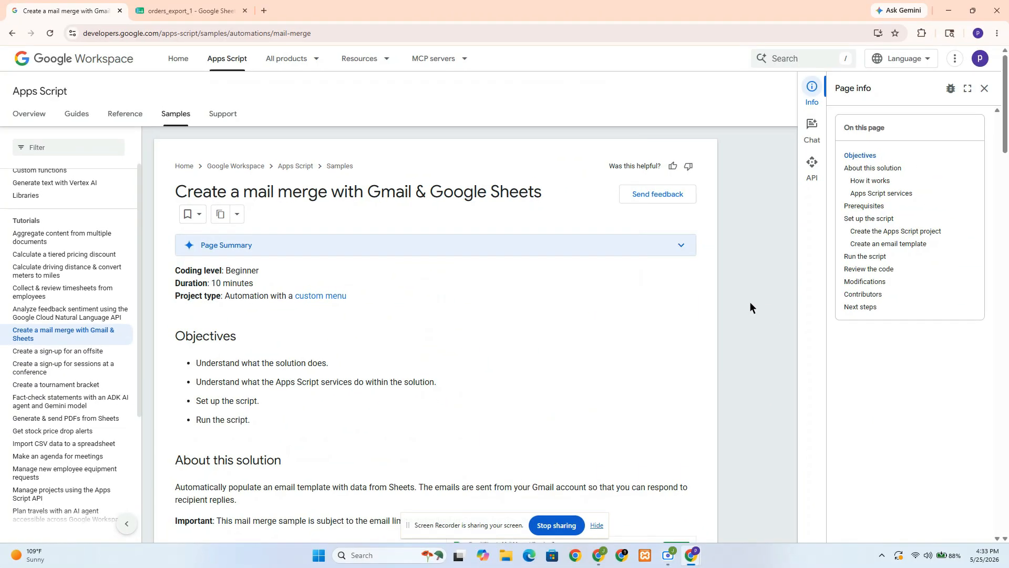
- Make a copy of the Gmail/Sheets Mail Merge sample spreadsheet from the "Create a mail merge with Gmail & Google Sheets" guide
left_click(218, 32)
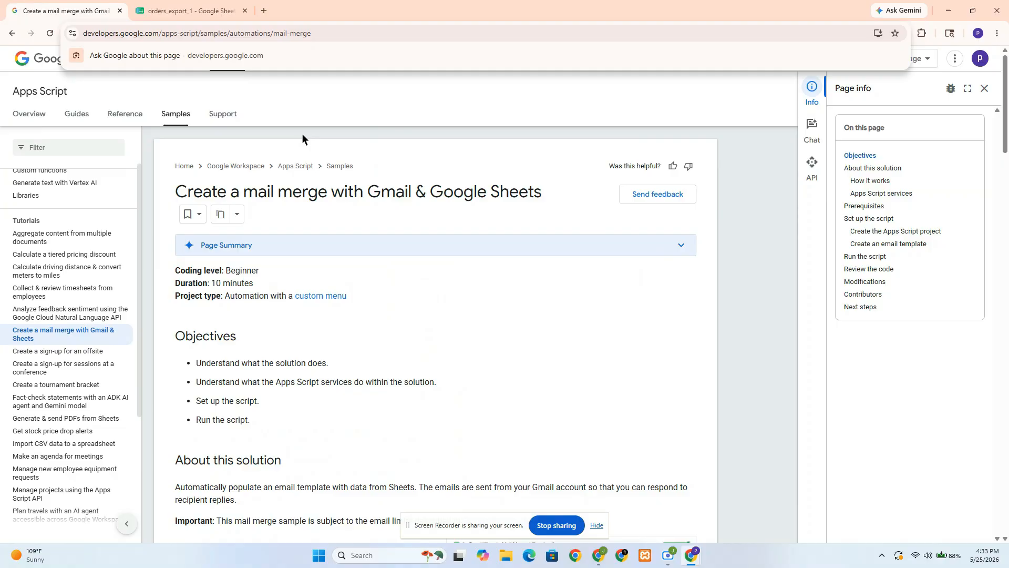
left_click(549, 264)
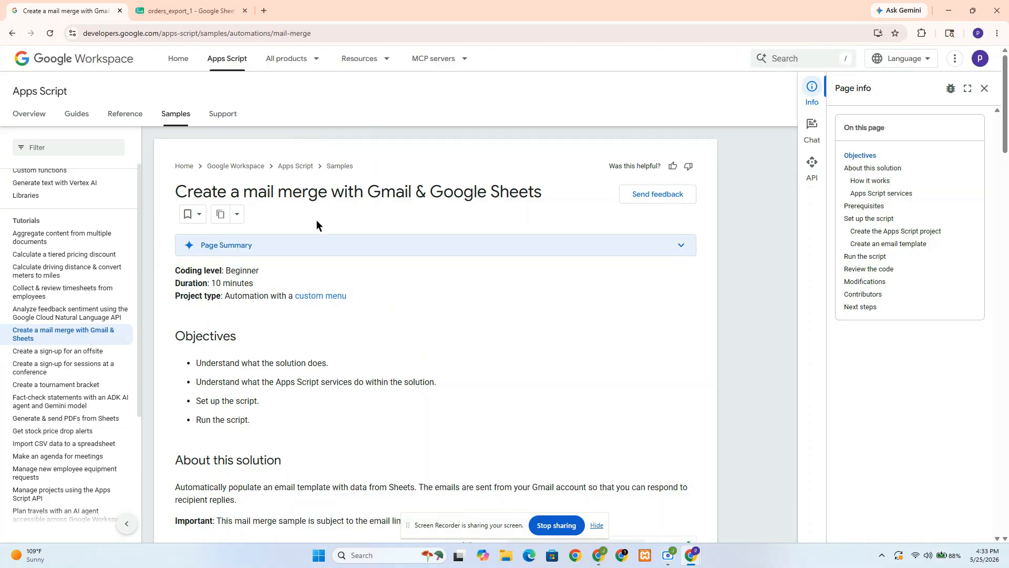
scroll(317, 219, "down", 7)
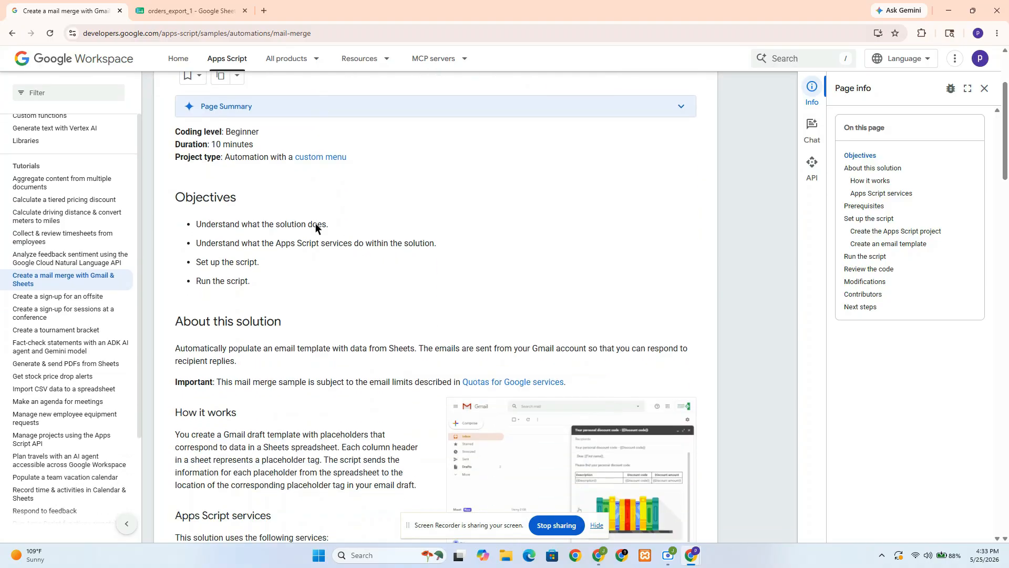
scroll(316, 221, "down", 8)
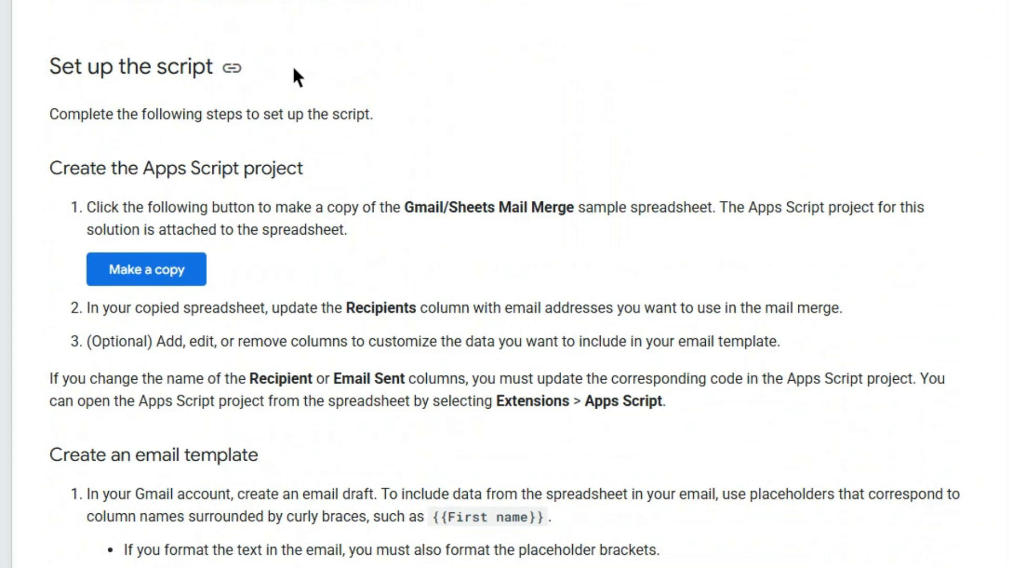
left_click(163, 265)
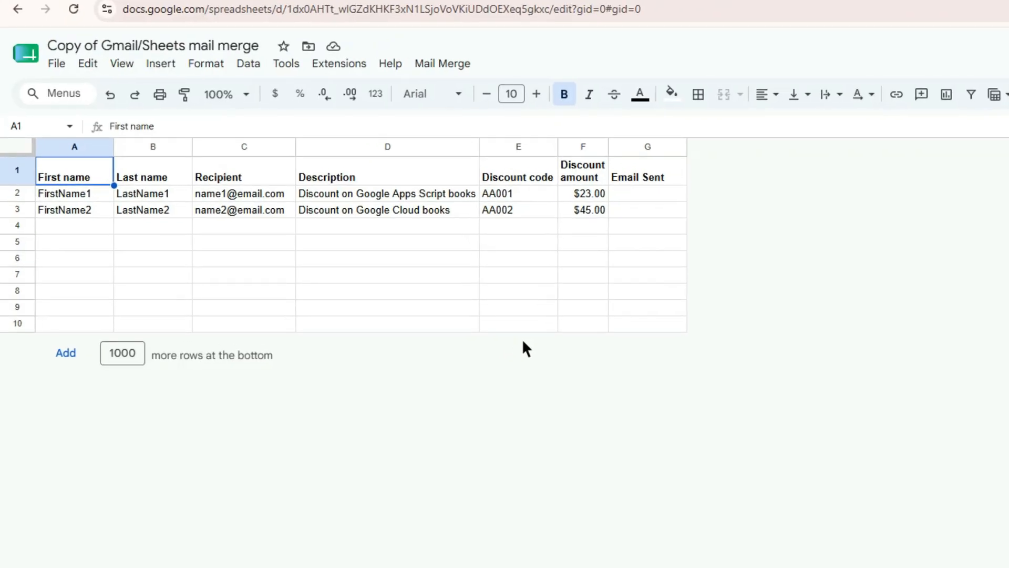
- Fill the Recipient column of the mail merge sheet with the customers' email addresses, starting at C2
left_click(258, 147)
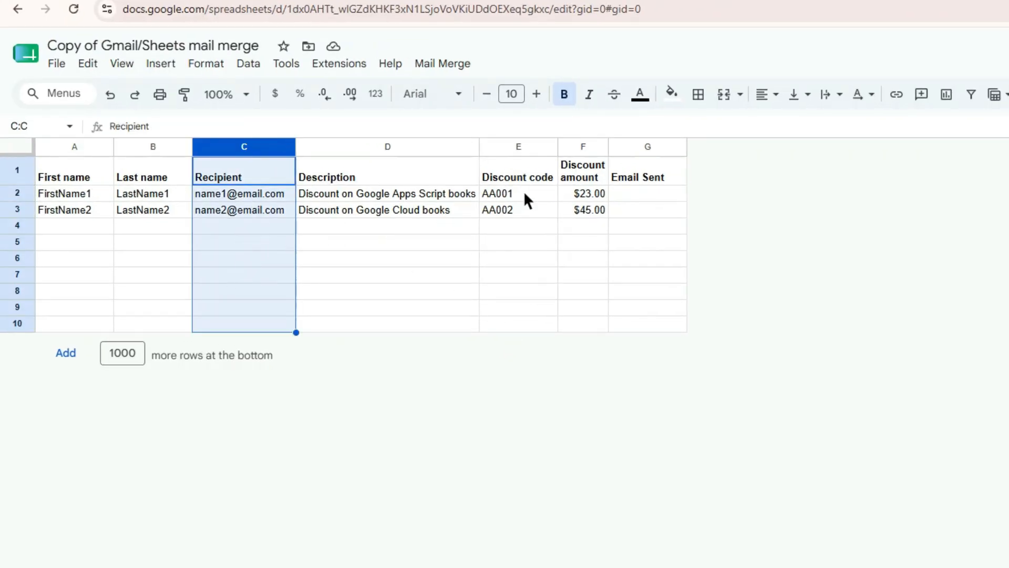
left_click(667, 143)
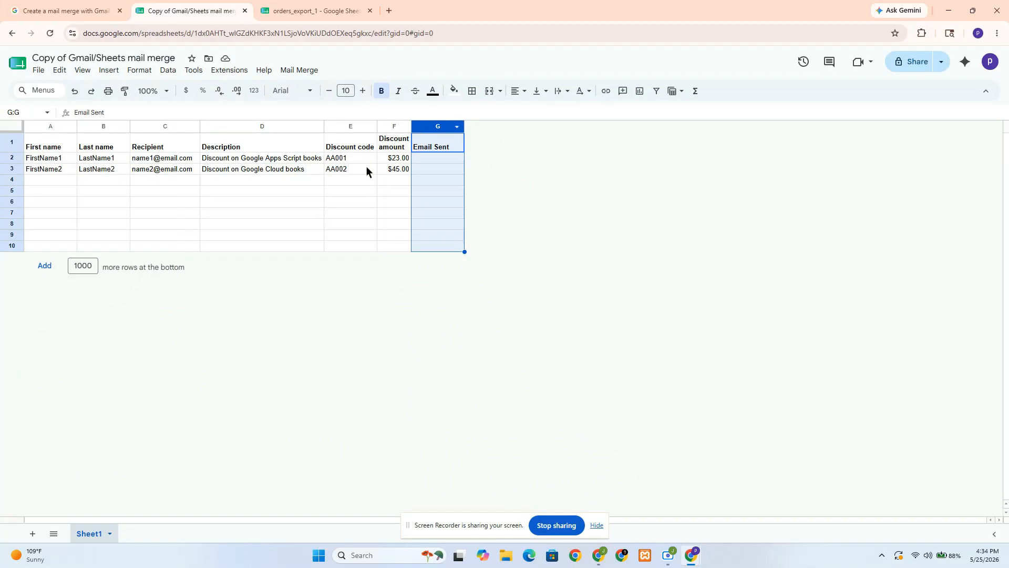
left_click(168, 185)
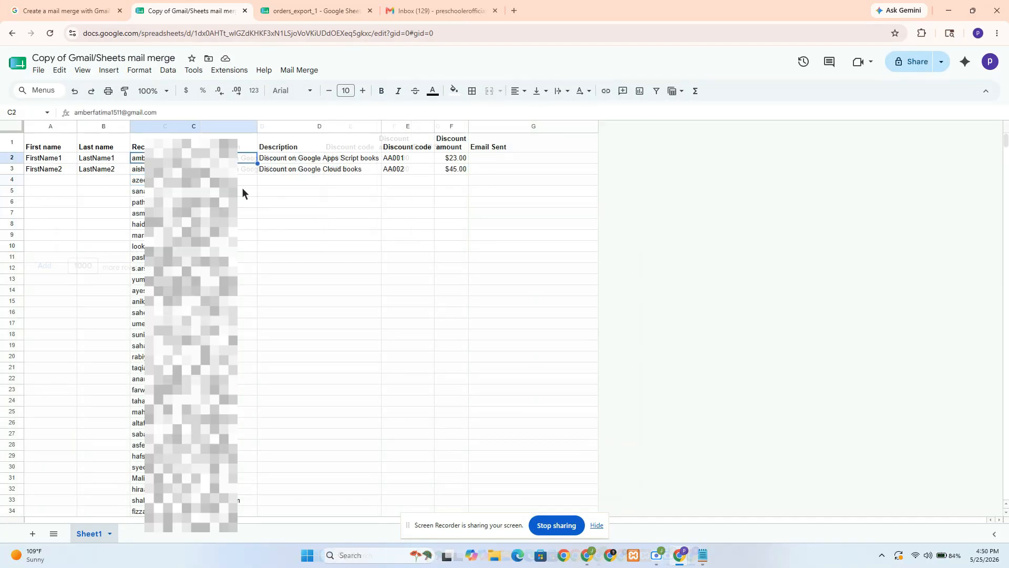
- Look through the list of email addresses in the Recipient column and return to its beginning
scroll(242, 187, "down", 6)
scroll(243, 190, "down", 10)
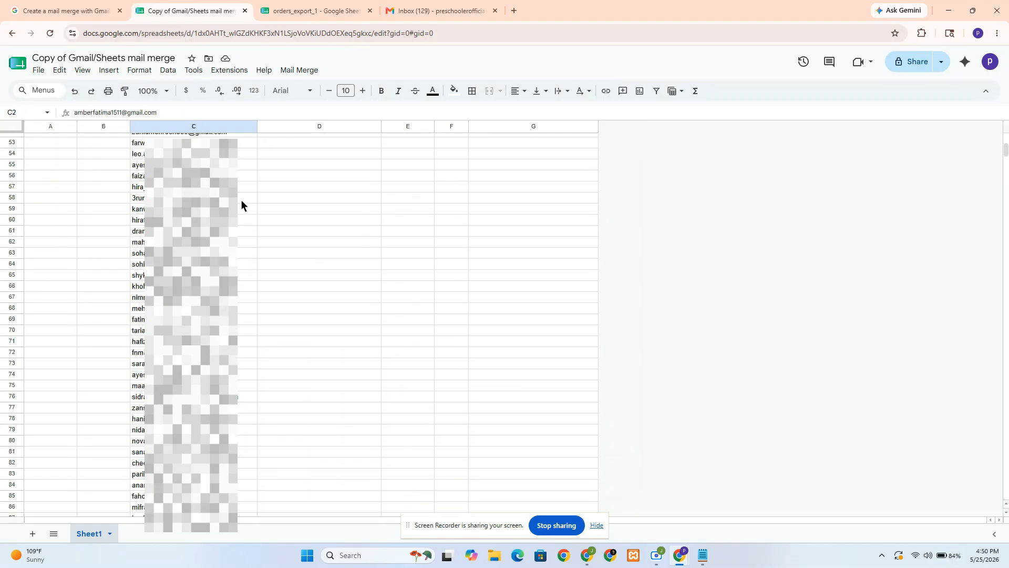
scroll(241, 200, "down", 16)
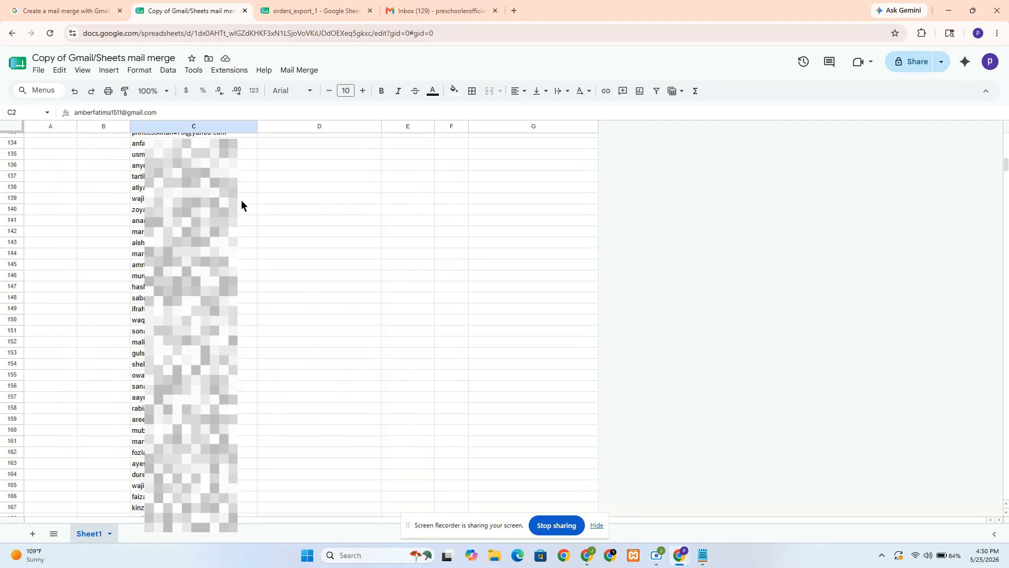
scroll(242, 199, "down", 15)
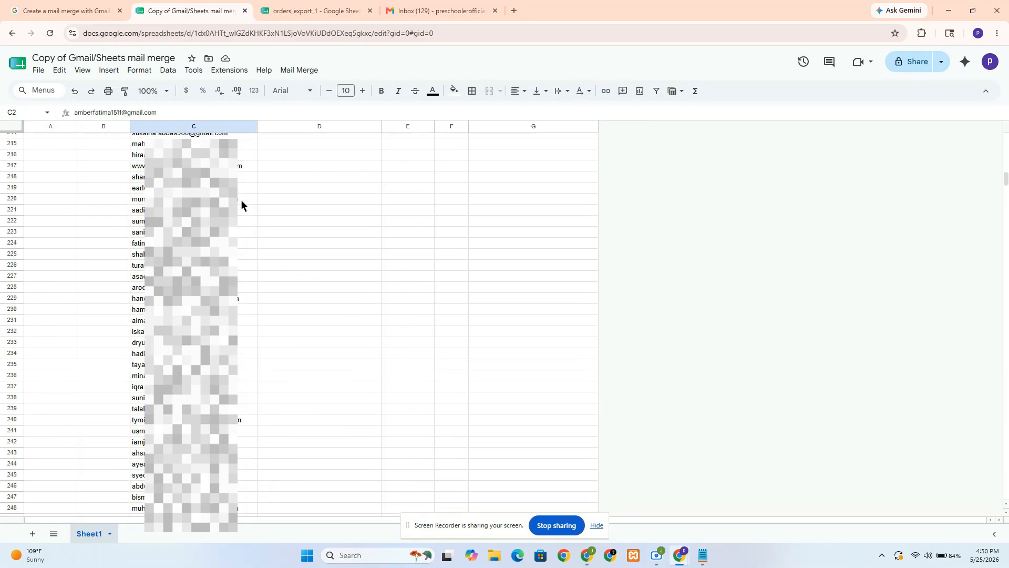
scroll(241, 200, "down", 15)
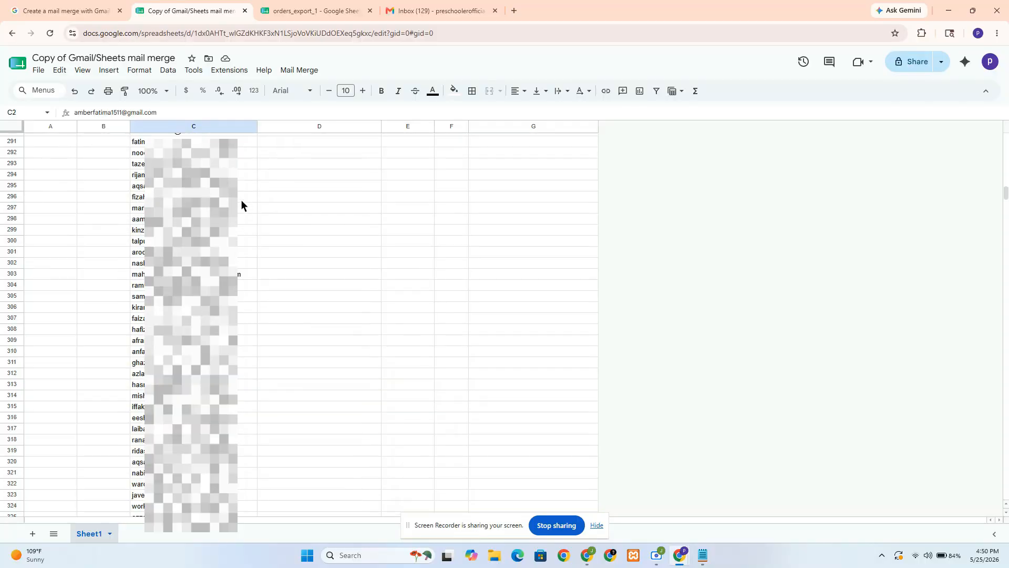
scroll(241, 204, "up", 15)
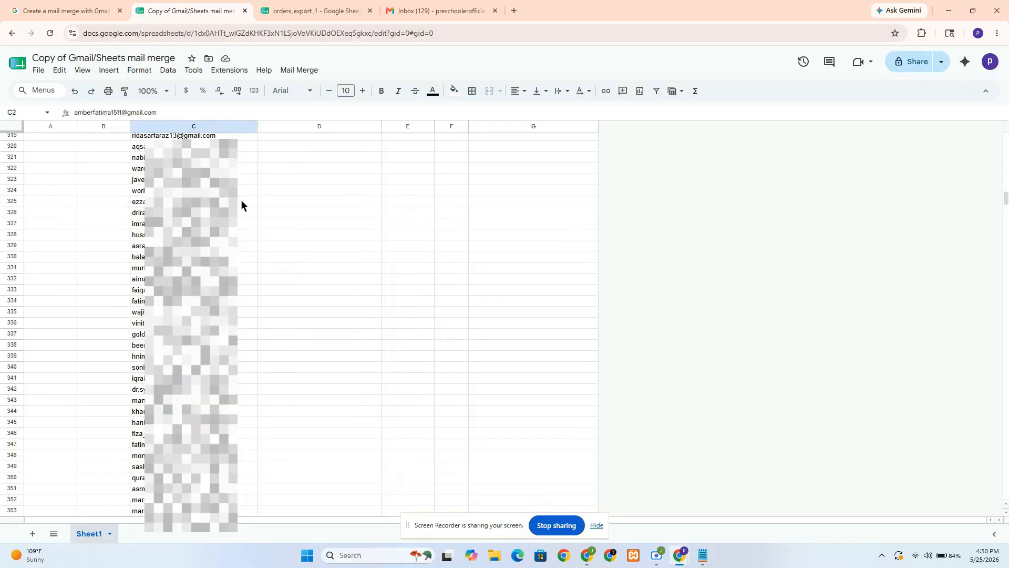
scroll(242, 201, "up", 20)
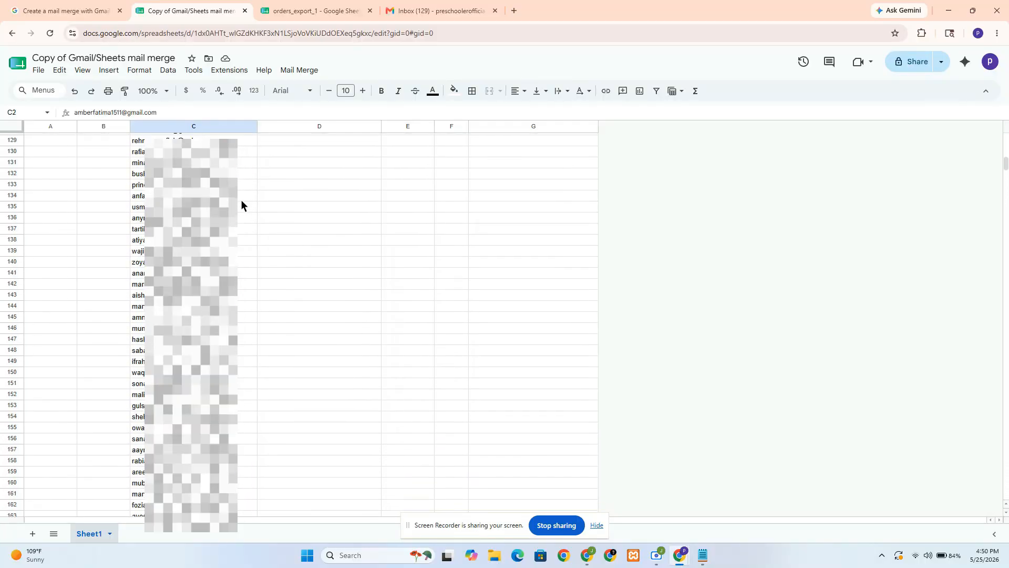
scroll(241, 199, "up", 15)
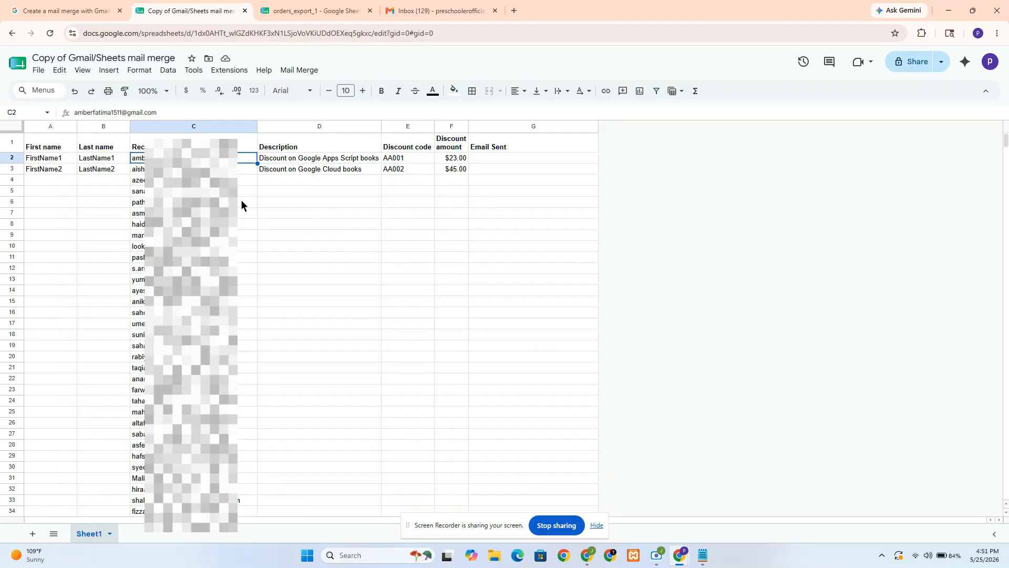
- Start a new Gmail message and address it to {{Recipient}}, copying the placeholder name from the sheet's Recipient header
left_click(443, 6)
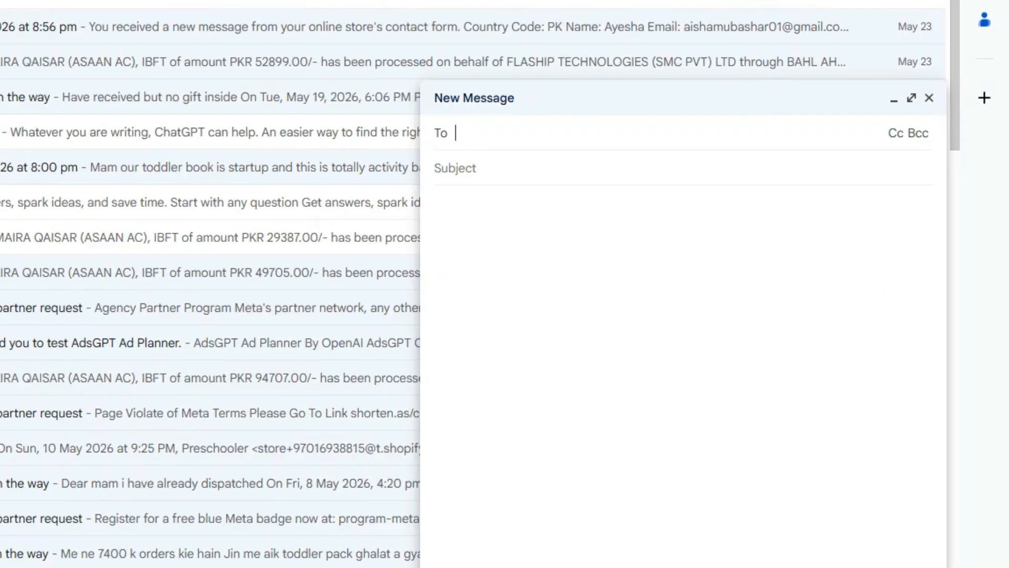
type("{{")
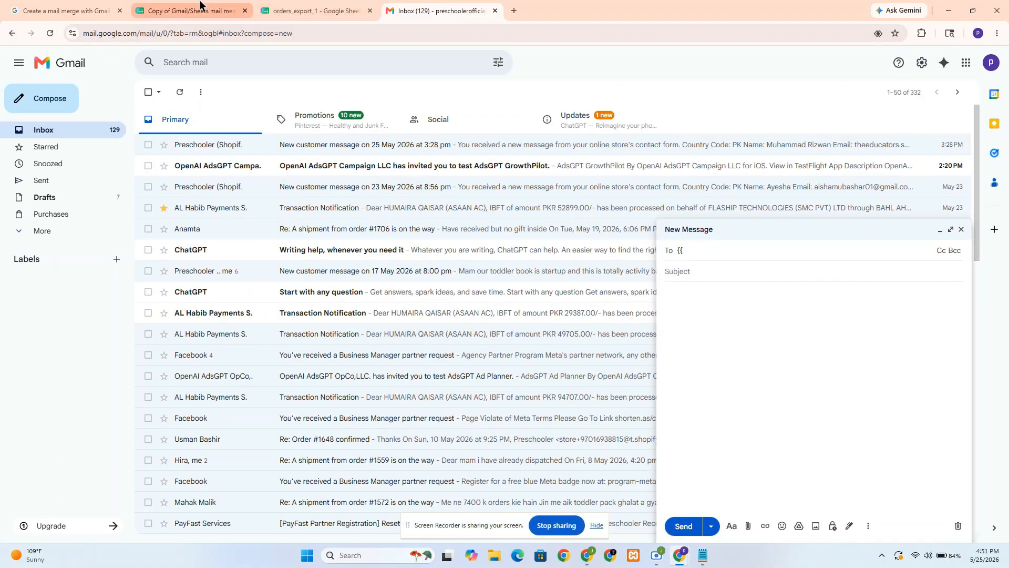
left_click(202, 10)
right_click(187, 143)
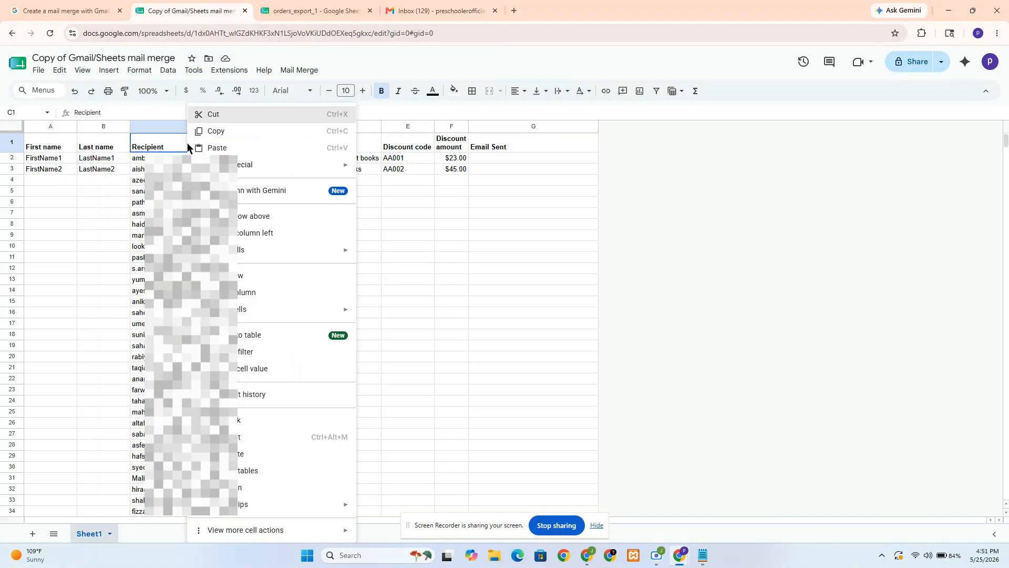
left_click(220, 135)
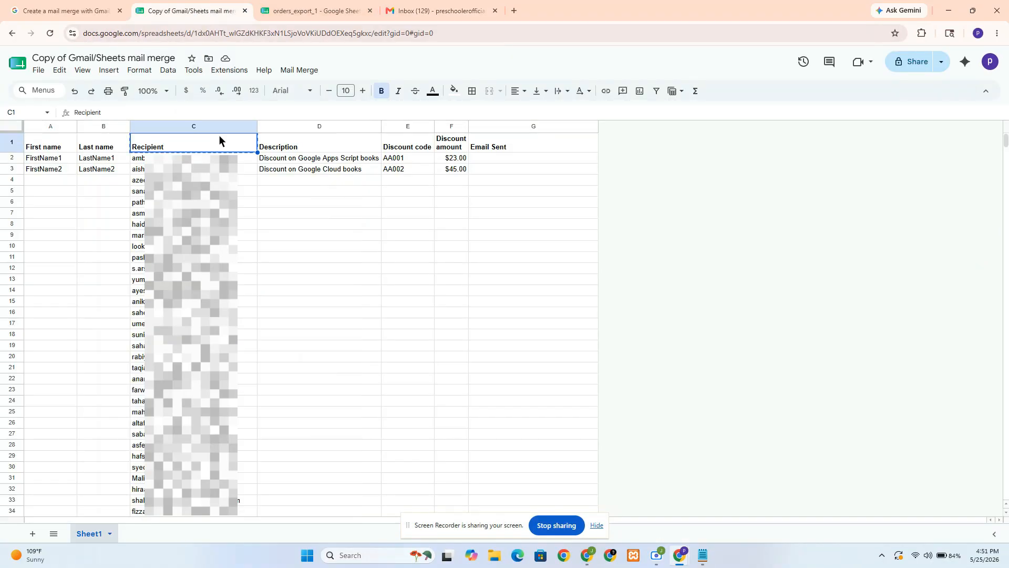
left_click(435, 12)
key("ctrl+v")
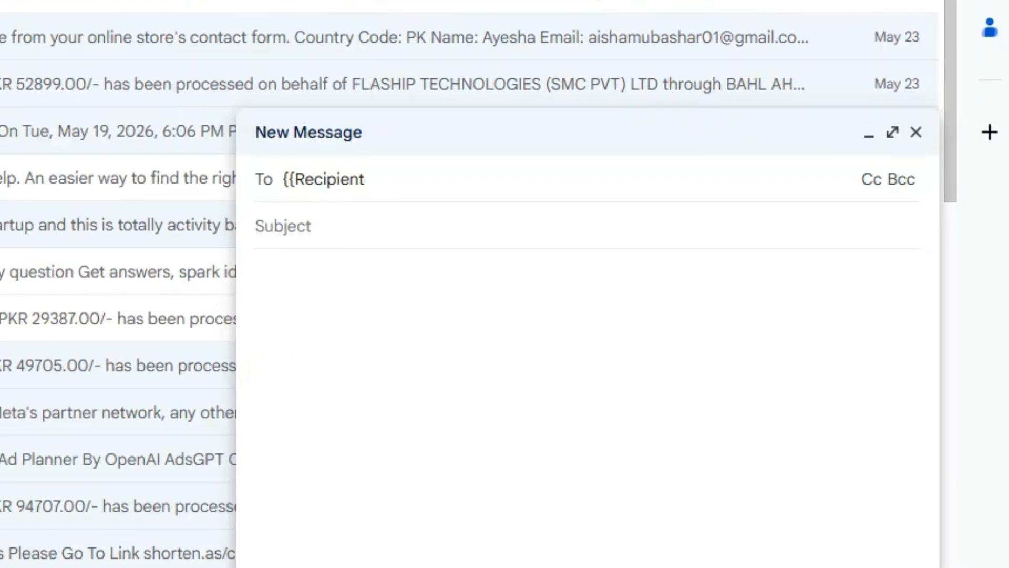
type("}}")
- Set the draft's subject to "Summer Packs and Busy Boxes - Screen Free Learning" and move on to the message body
left_click(277, 218)
key("ctrl+v")
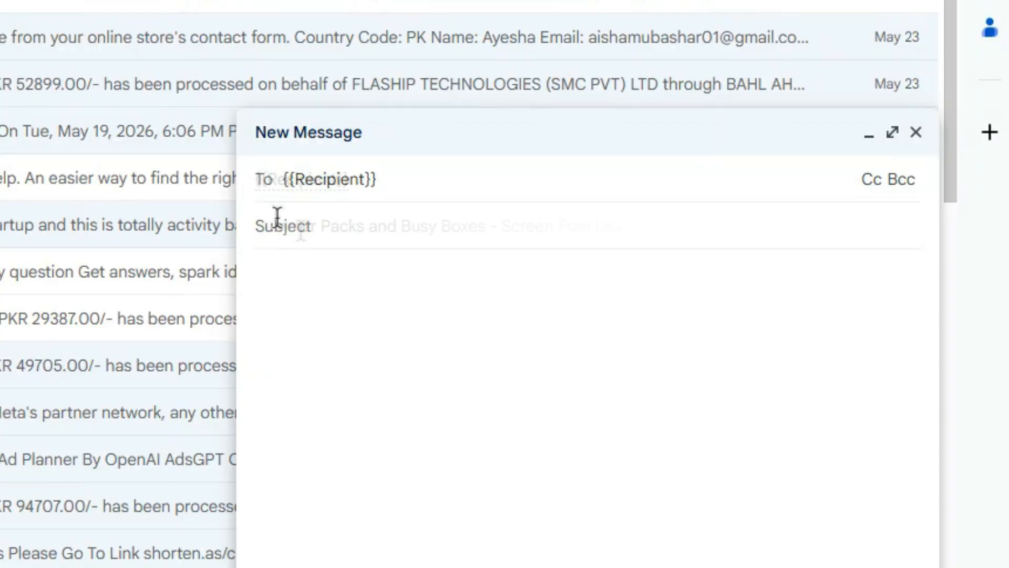
left_click(297, 284)
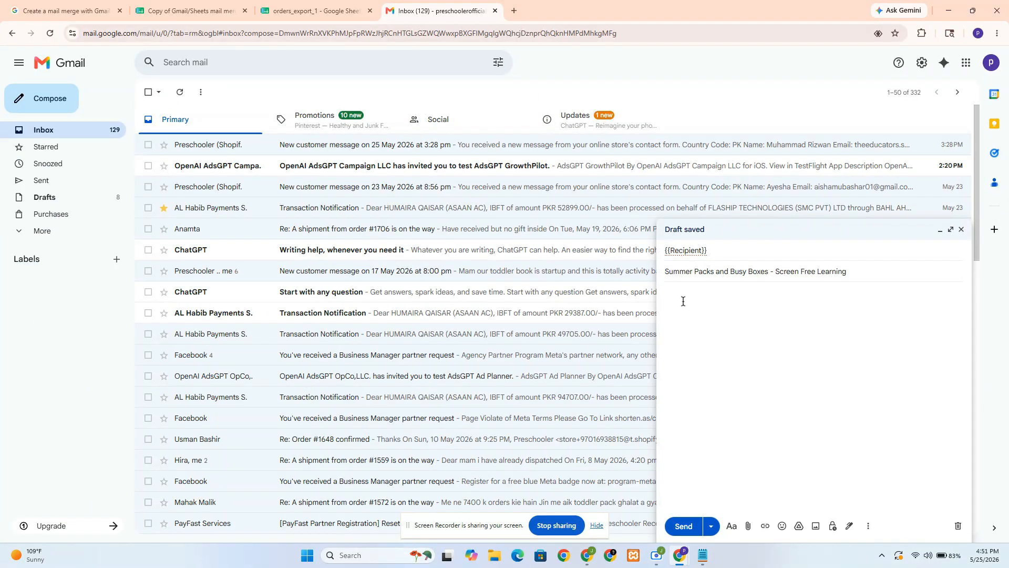
- Copy Gemini's Option 2 email text from "Dear [Name]" to "Warmly" and insert it as plain text into the Gmail draft's body
left_click(587, 555)
left_click(616, 520)
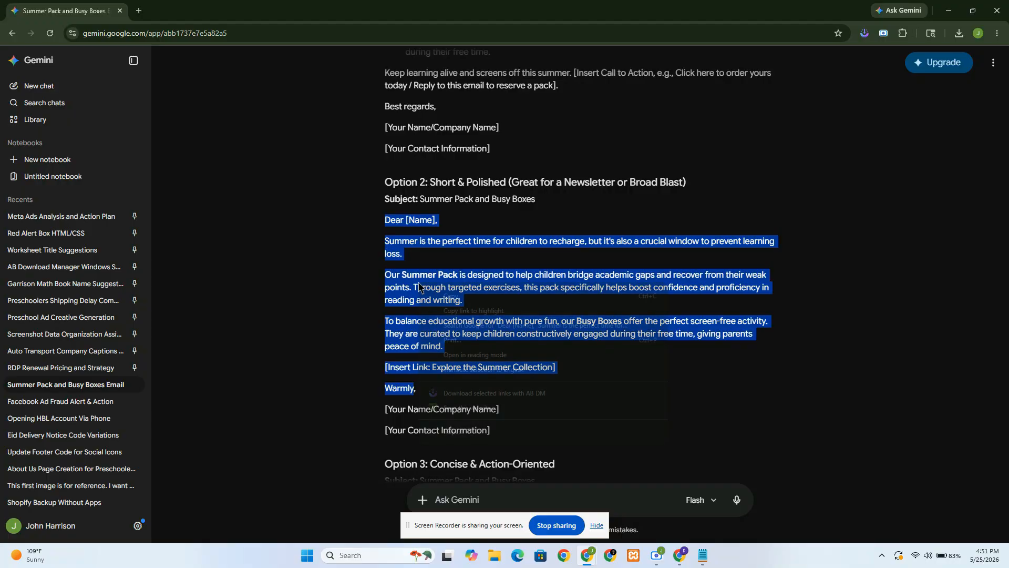
right_click(440, 292)
left_click(444, 296)
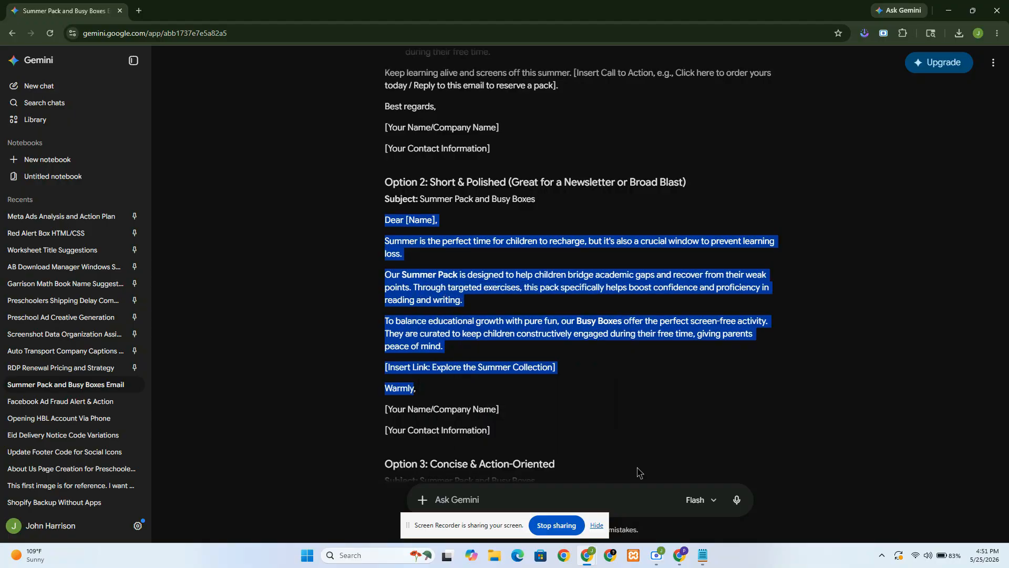
left_click(717, 505)
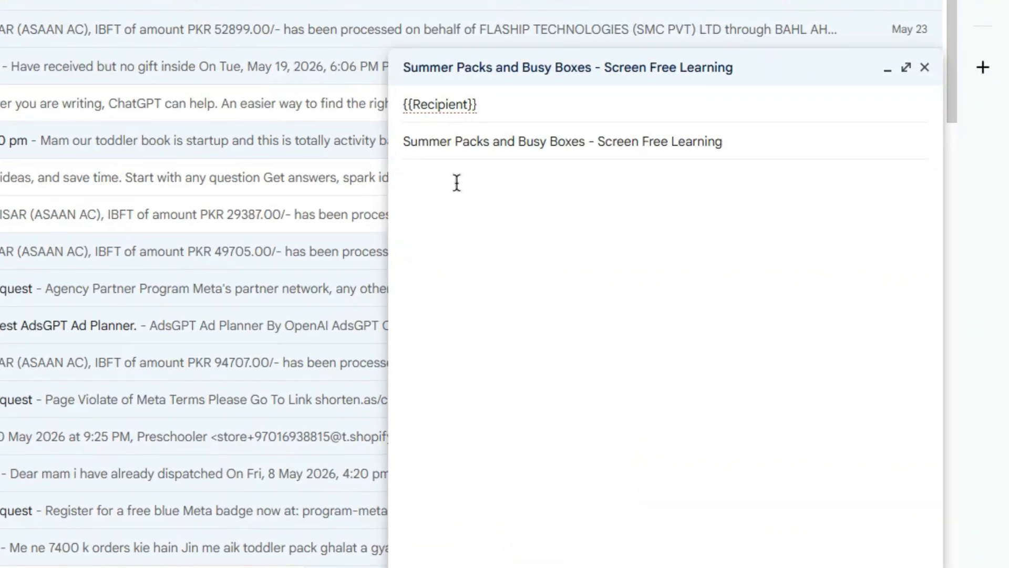
right_click(542, 226)
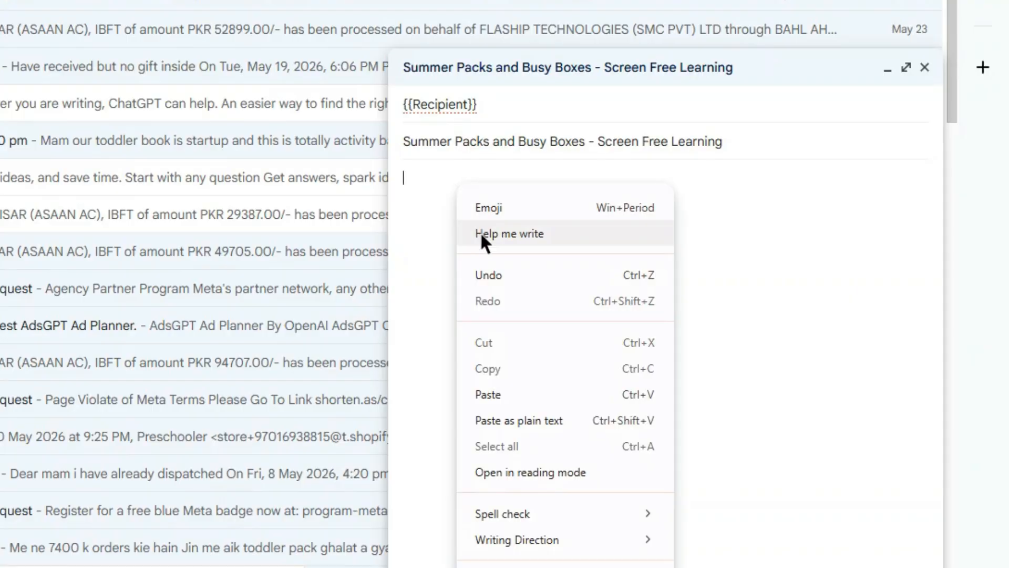
left_click(531, 420)
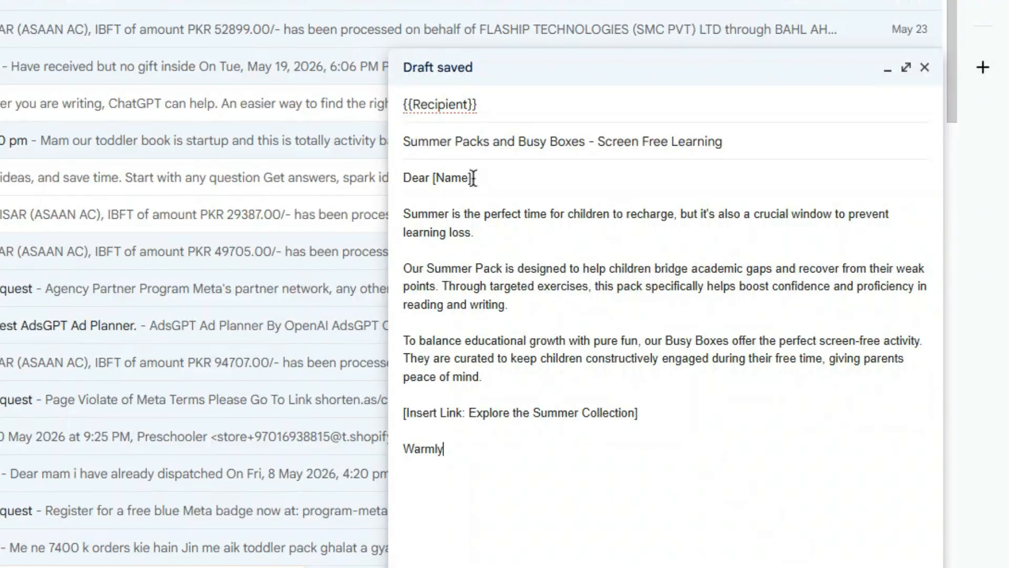
- Replace [Name] in the draft's greeting with the {{ First name }} placeholder
left_click_drag(468, 177, 434, 177)
key("ctrl+v")
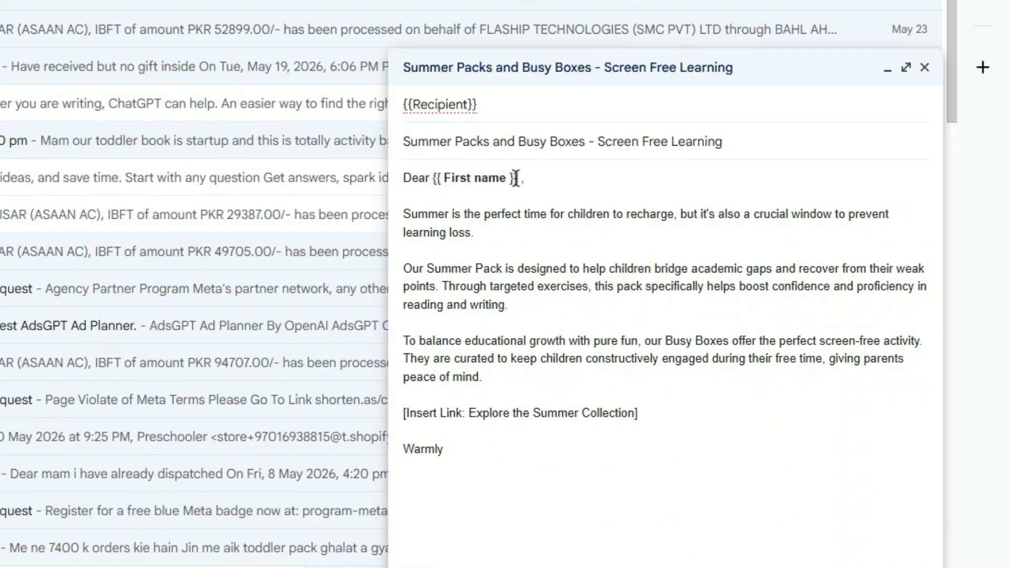
- Replace the {{ First name }} placeholder in the draft's greeting with the word "Parent"
left_click_drag(518, 178, 433, 177)
type("Par")
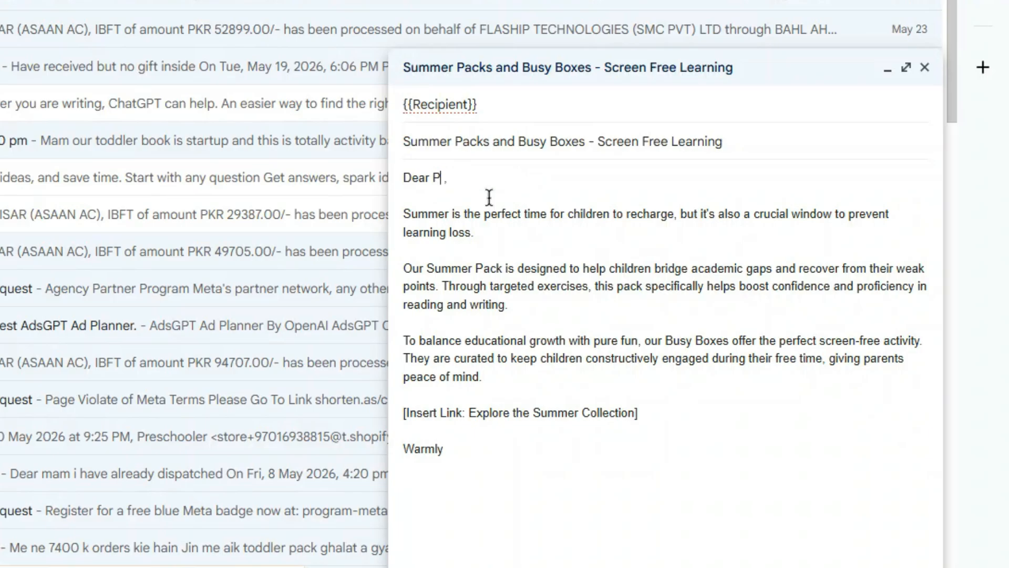
type("ent")
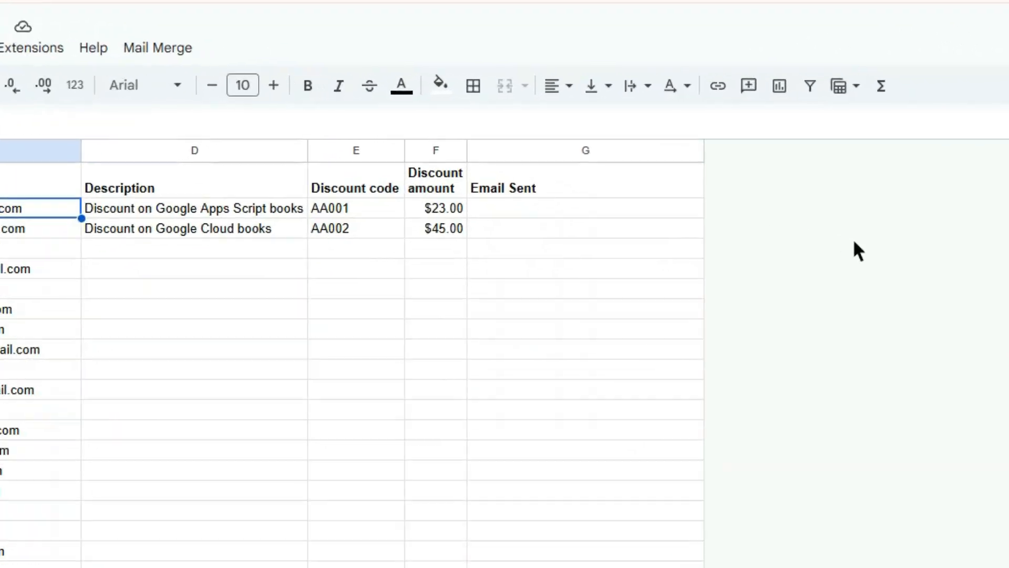
- Start the sheet's Send Emails mail merge command and agree to authorize the attached script
left_click(115, 47)
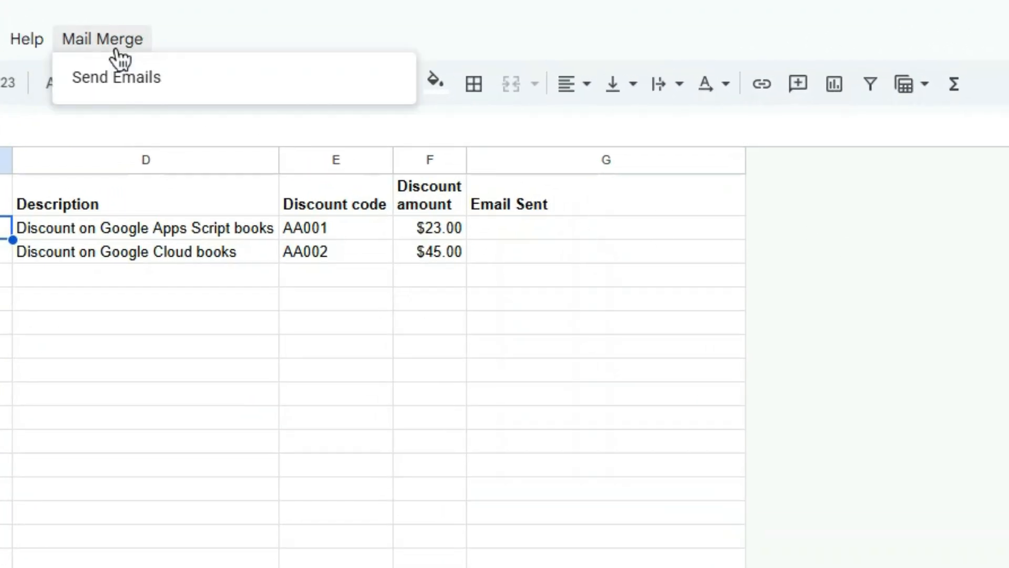
left_click(126, 83)
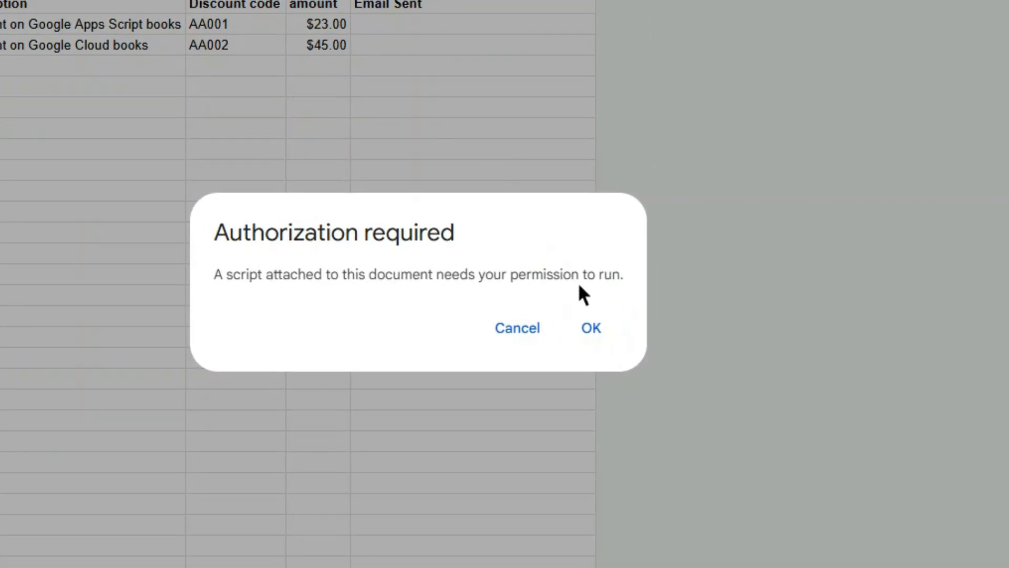
left_click(592, 327)
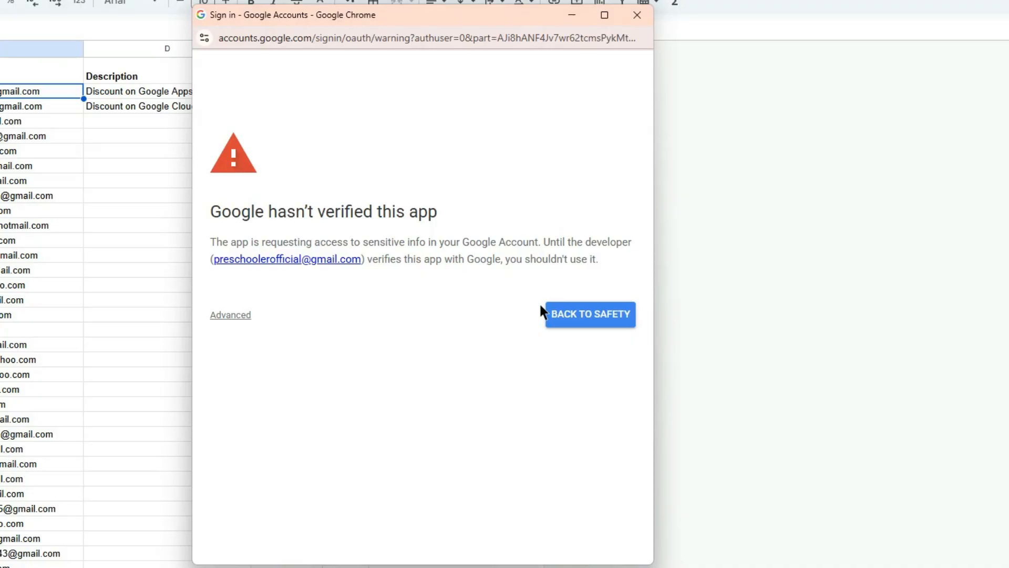
- Proceed past the unverified-app warning and grant Gmail/Sheets mail merge all the requested account permissions
left_click(243, 316)
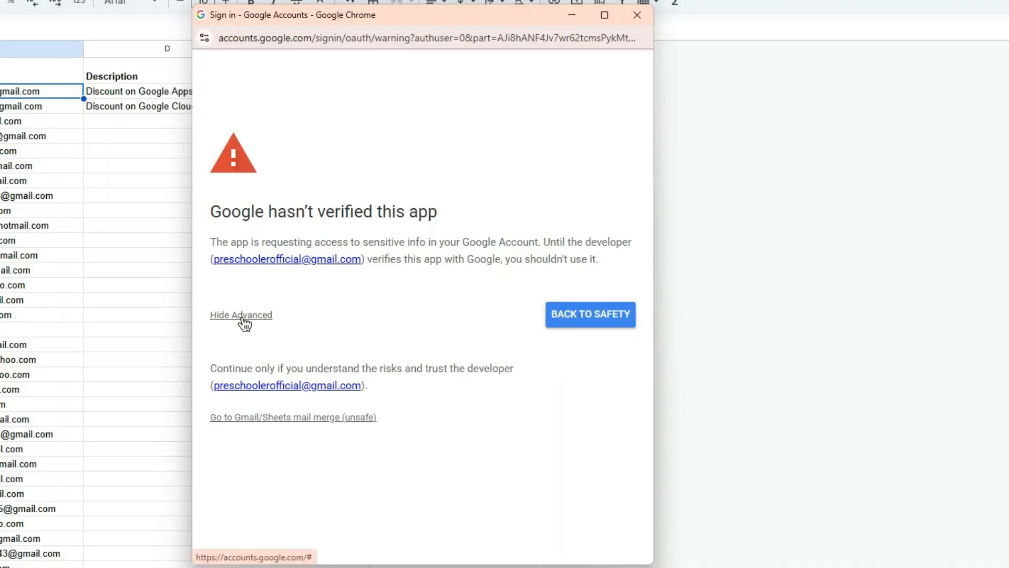
left_click(278, 416)
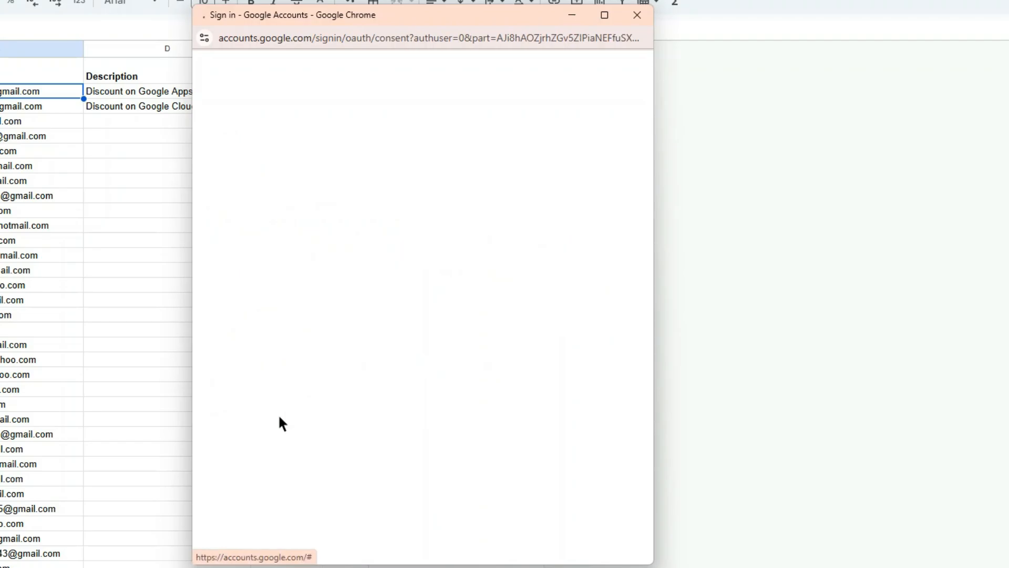
scroll(404, 349, "down", 5)
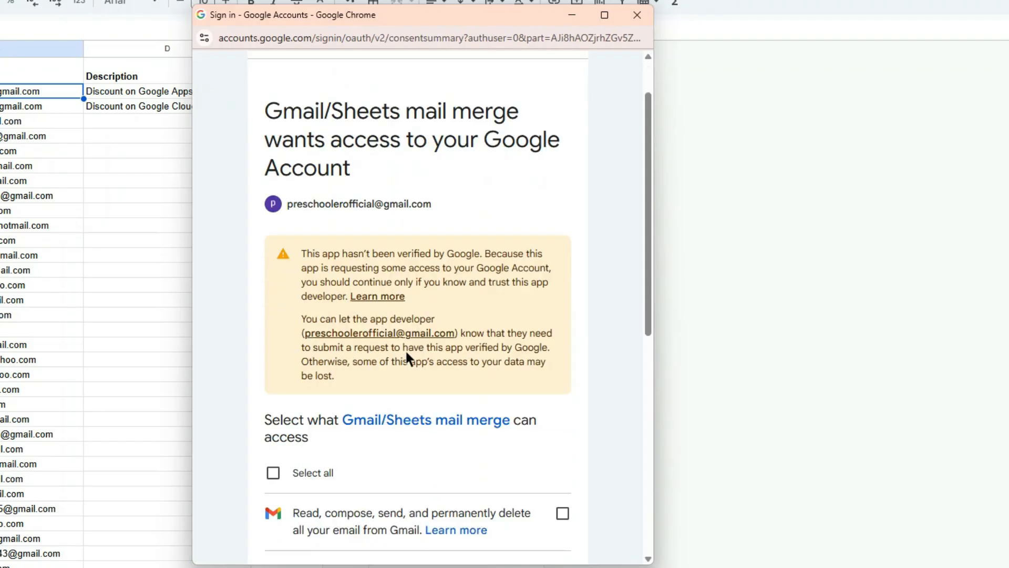
left_click(288, 257)
scroll(384, 294, "down", 4)
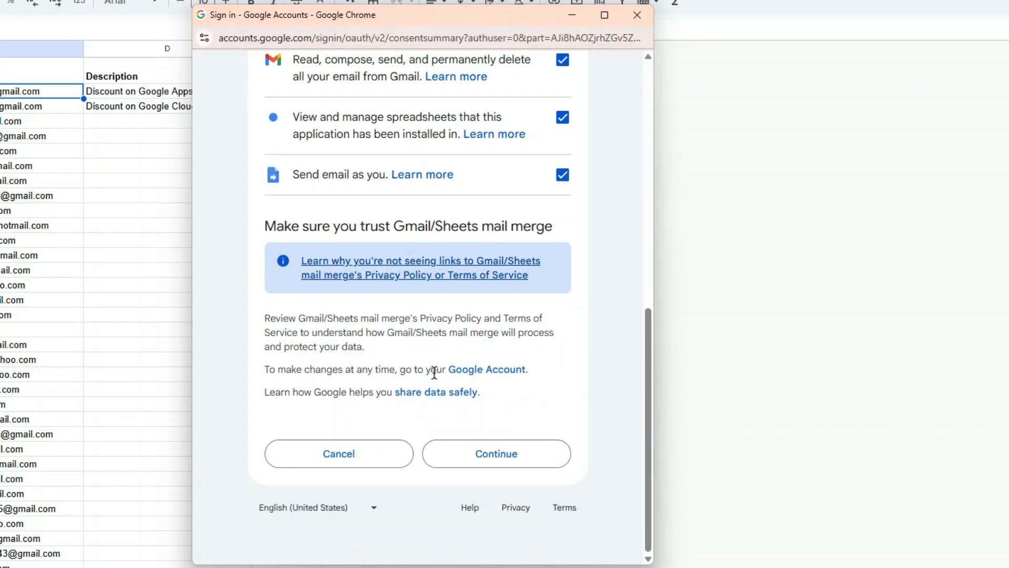
left_click(494, 455)
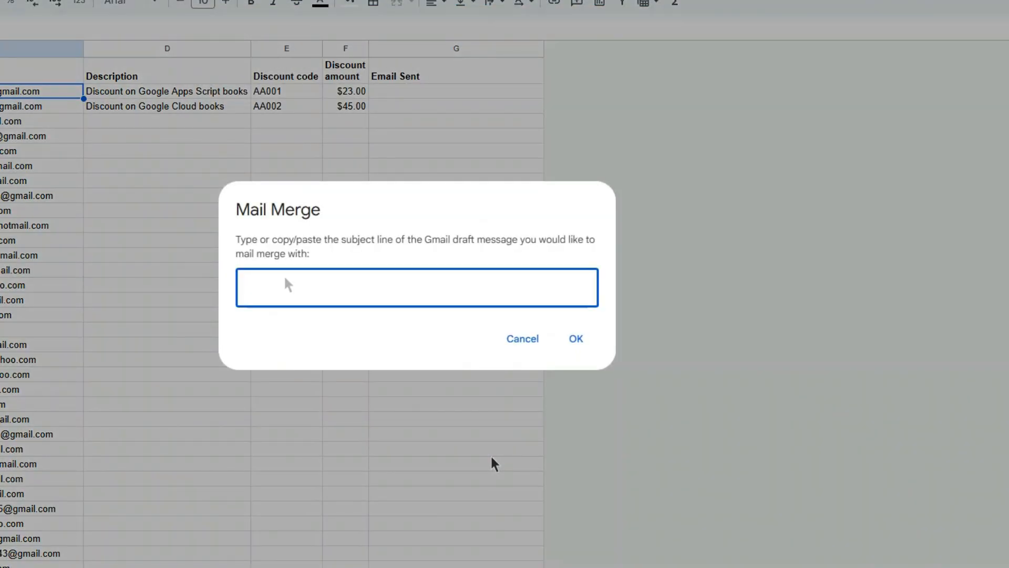
- Run the mail merge with the copied draft subject line "Summer Packs and Busy Boxes - Screen Free Learning"
right_click(288, 288)
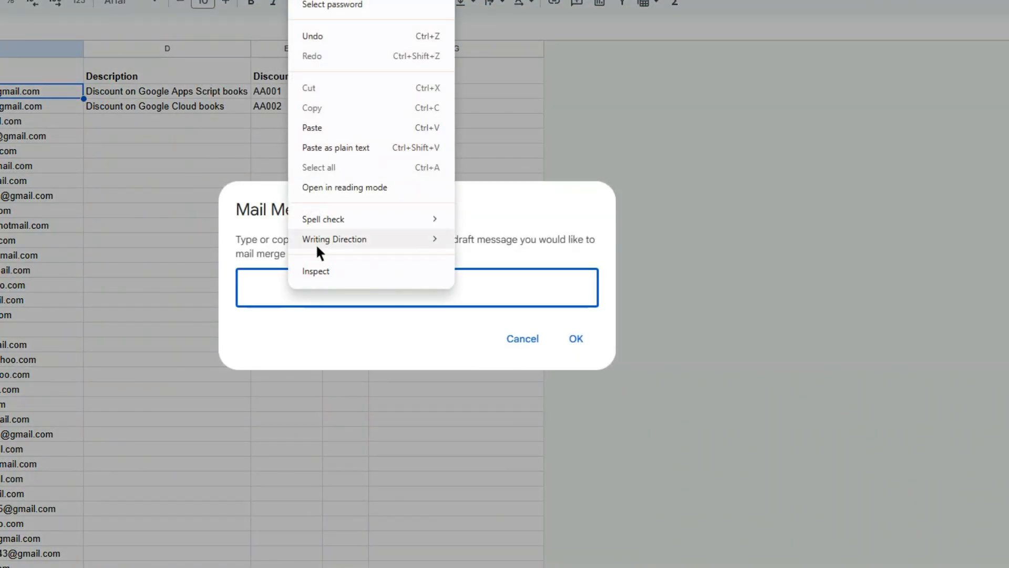
left_click(375, 136)
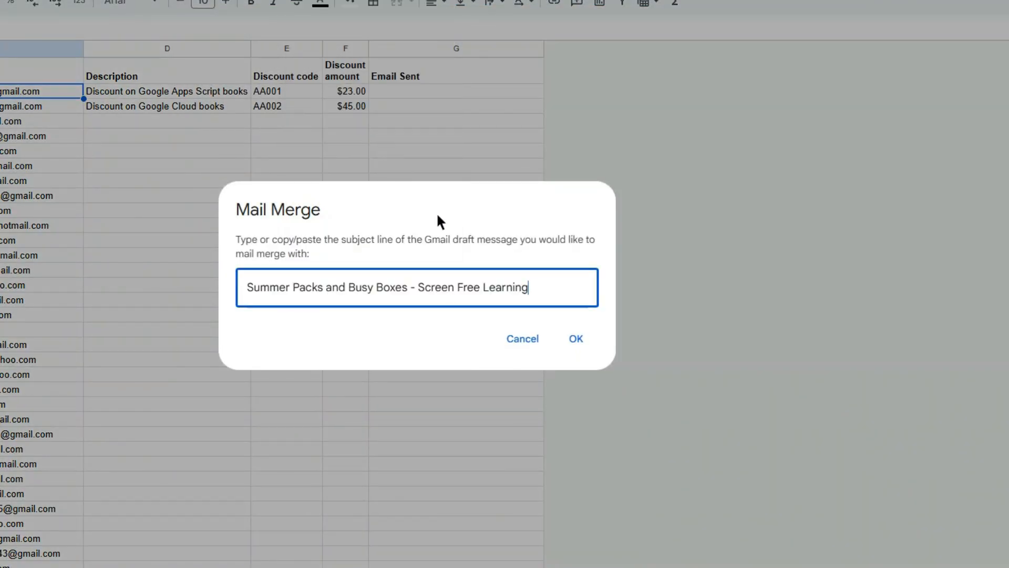
left_click(575, 339)
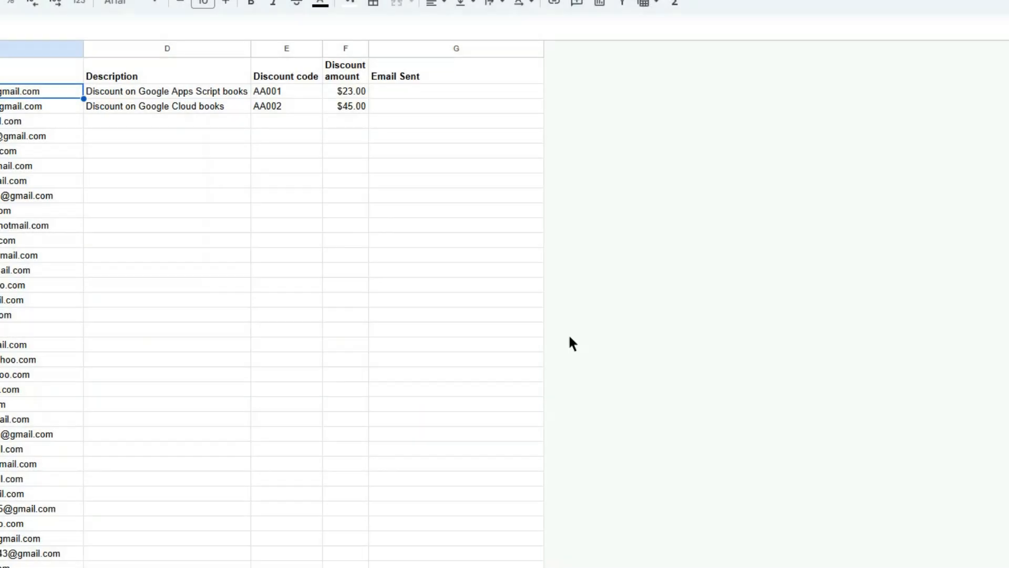